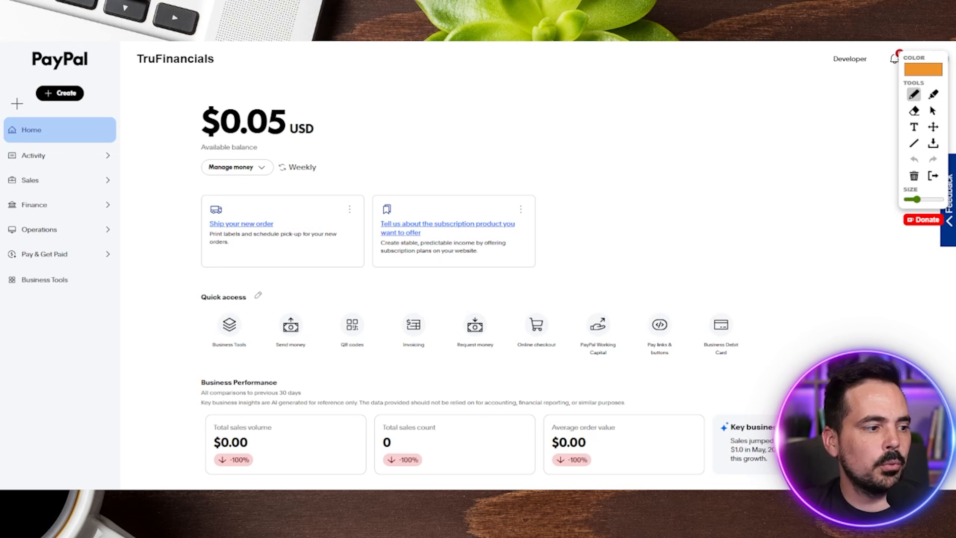
pyautogui.moveTo(18, 103)
pyautogui.mouseDown()
pyautogui.moveTo(23, 168)
pyautogui.moveTo(52, 100)
pyautogui.mouseUp()
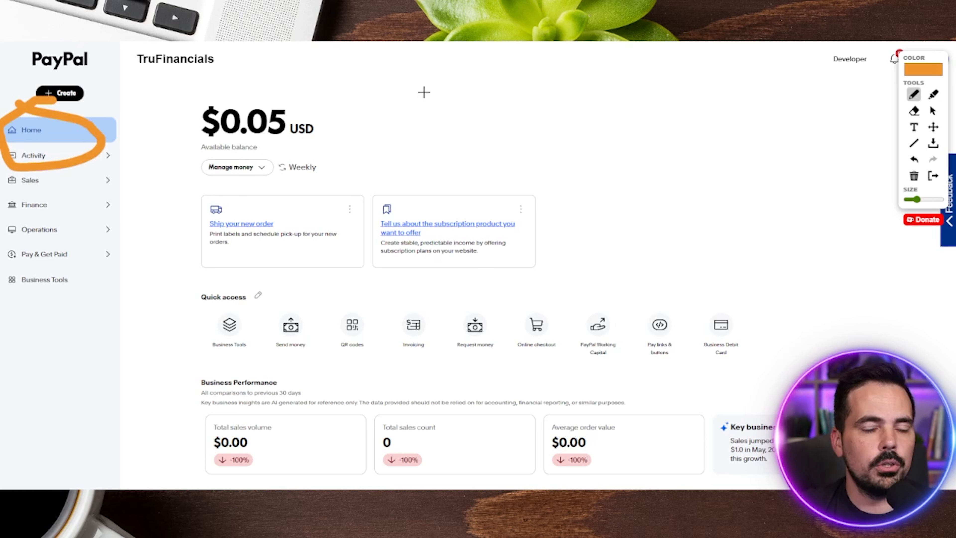
pyautogui.moveTo(425, 76)
pyautogui.mouseDown()
pyautogui.moveTo(424, 260)
pyautogui.moveTo(414, 295)
pyautogui.moveTo(394, 295)
pyautogui.moveTo(381, 328)
pyautogui.moveTo(451, 349)
pyautogui.moveTo(406, 285)
pyautogui.mouseUp()
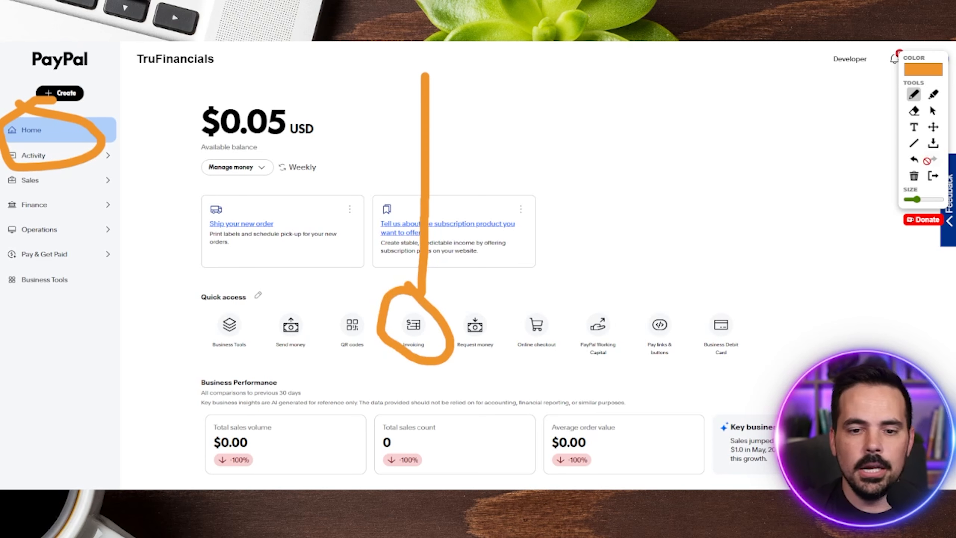
pyautogui.click(932, 110)
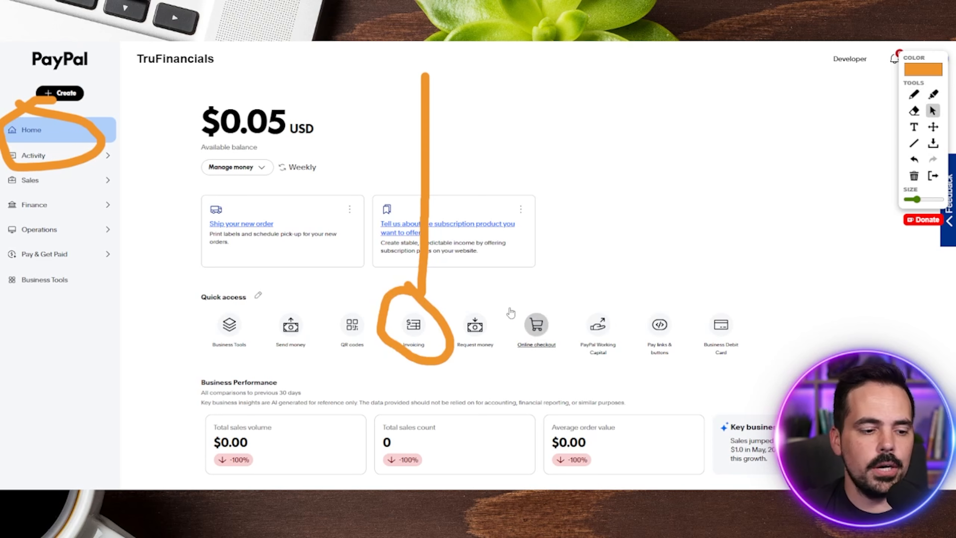
# - Open Invoicing from the quick access shortcuts and start a new single invoice
pyautogui.click(413, 326)
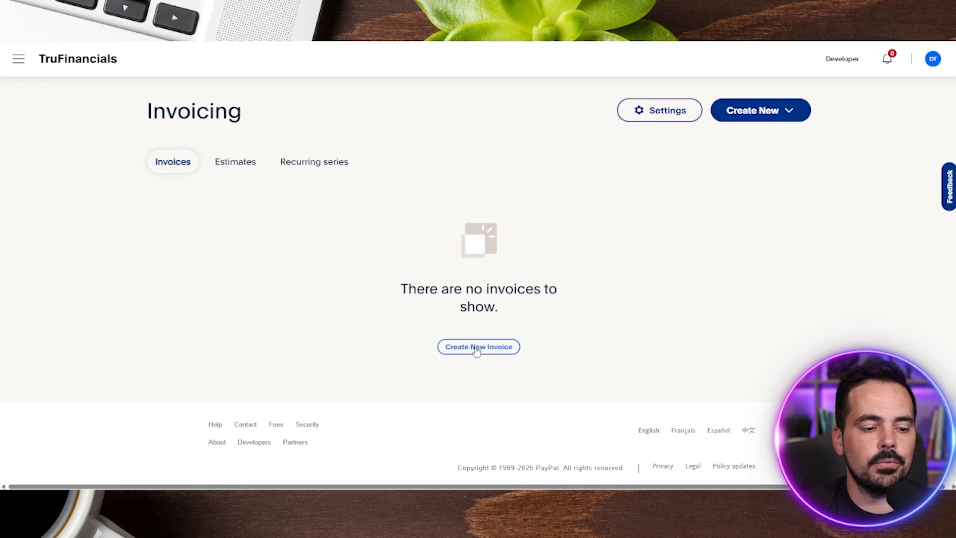
pyautogui.click(765, 121)
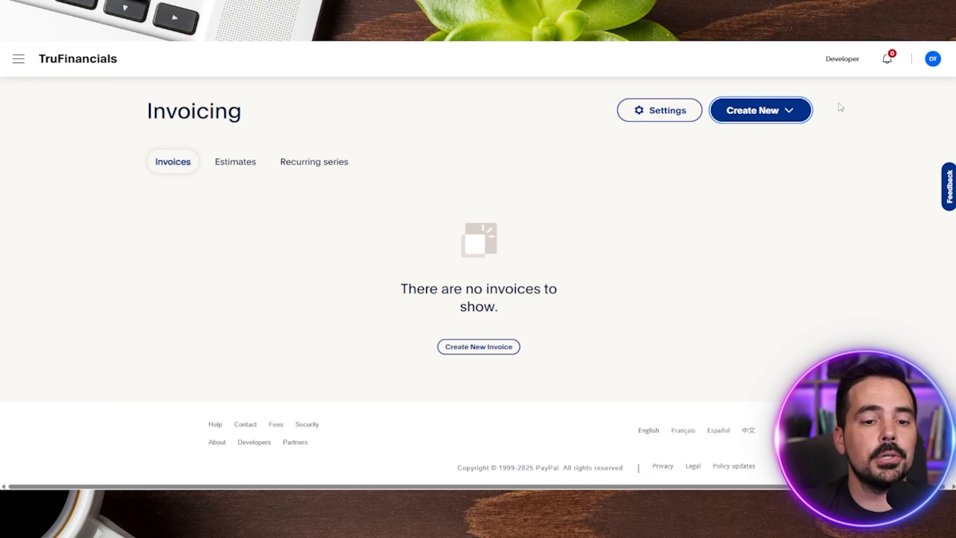
pyautogui.click(786, 114)
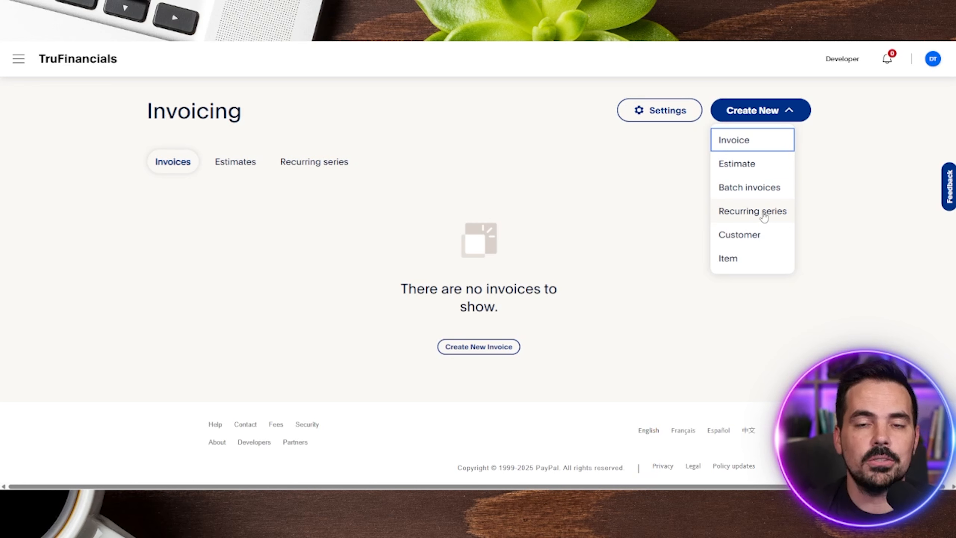
pyautogui.click(758, 144)
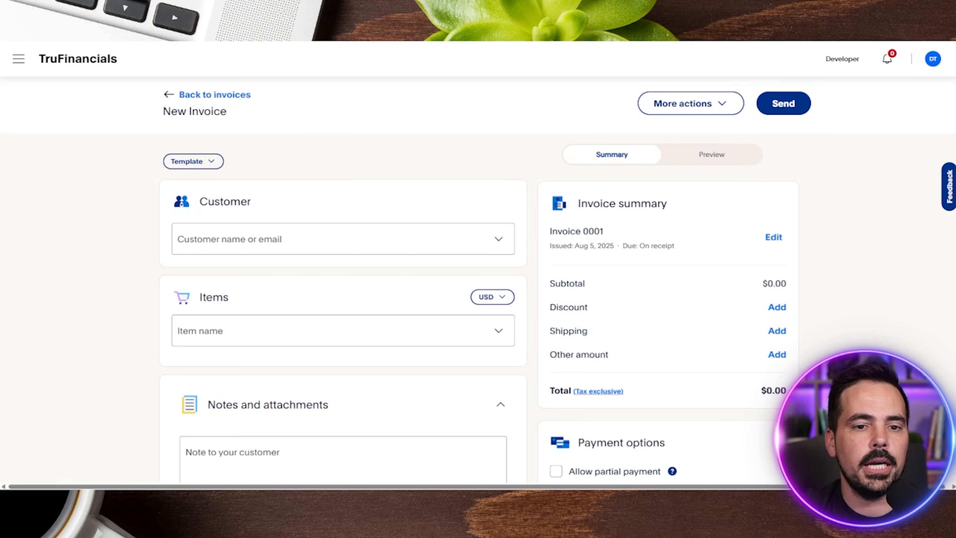
# - View the template options available for the new invoice and close them without choosing one
pyautogui.hotkey('ctrl', 'shift', 'a')
pyautogui.moveTo(218, 139)
pyautogui.mouseDown()
pyautogui.moveTo(130, 145)
pyautogui.moveTo(20, 120)
pyautogui.mouseUp()
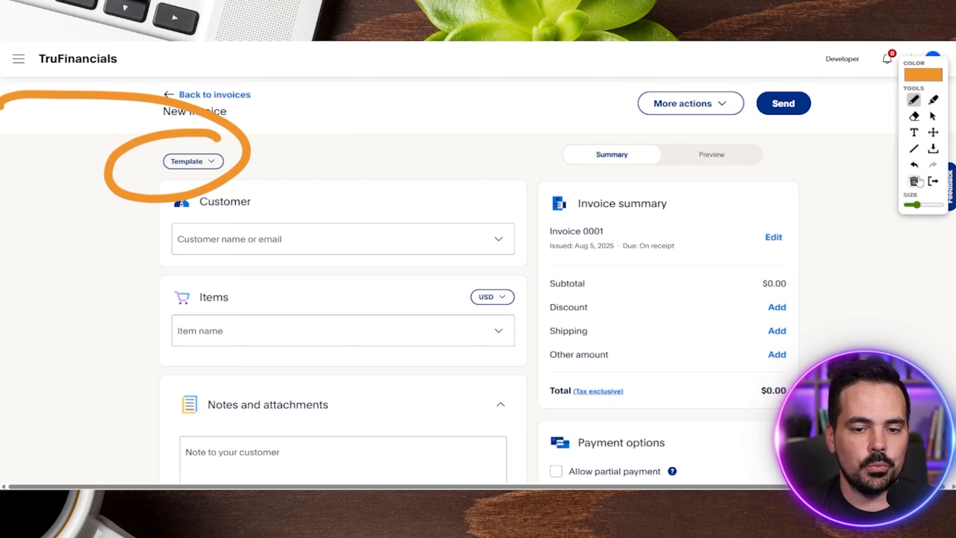
pyautogui.click(915, 160)
pyautogui.click(932, 111)
pyautogui.click(186, 161)
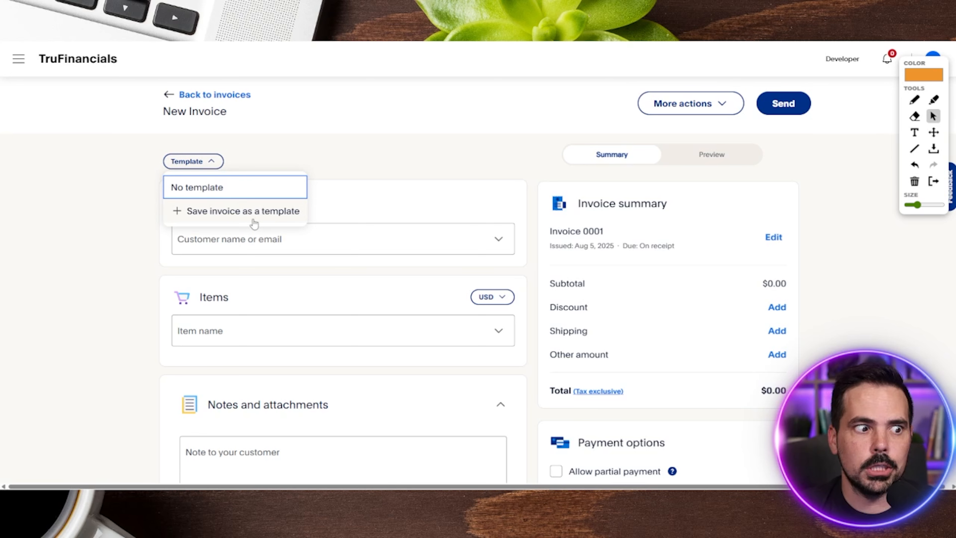
pyautogui.click(376, 148)
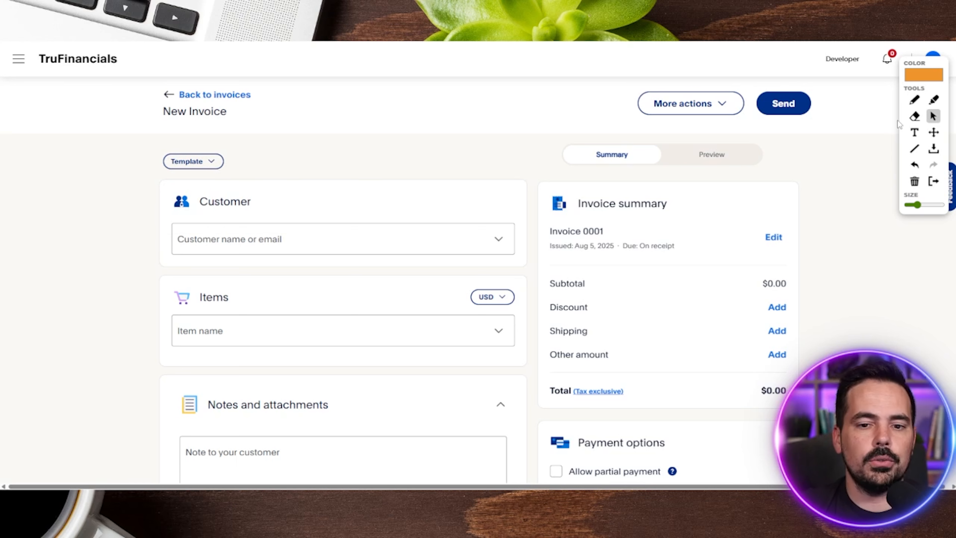
pyautogui.click(914, 100)
pyautogui.moveTo(249, 177); pyautogui.dragTo(193, 267)
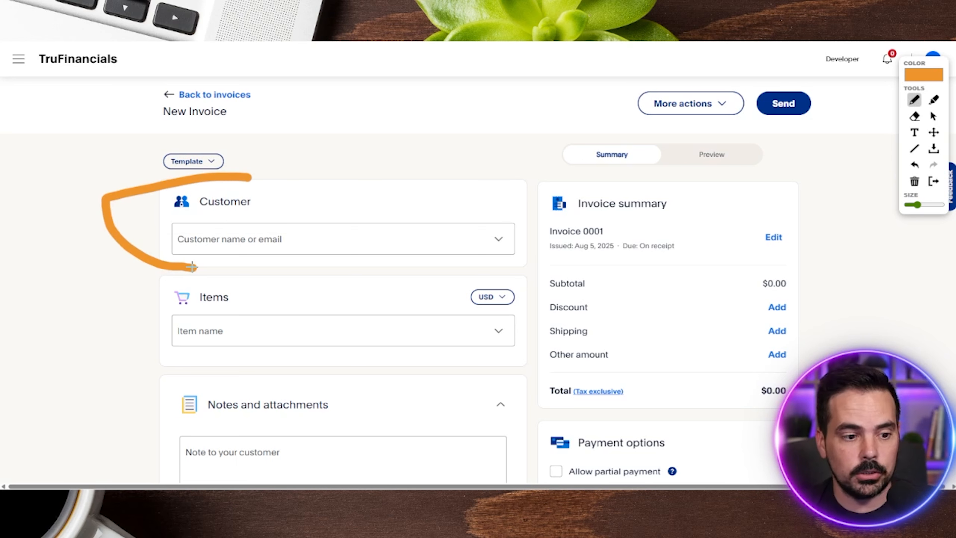
pyautogui.moveTo(506, 199); pyautogui.dragTo(498, 206)
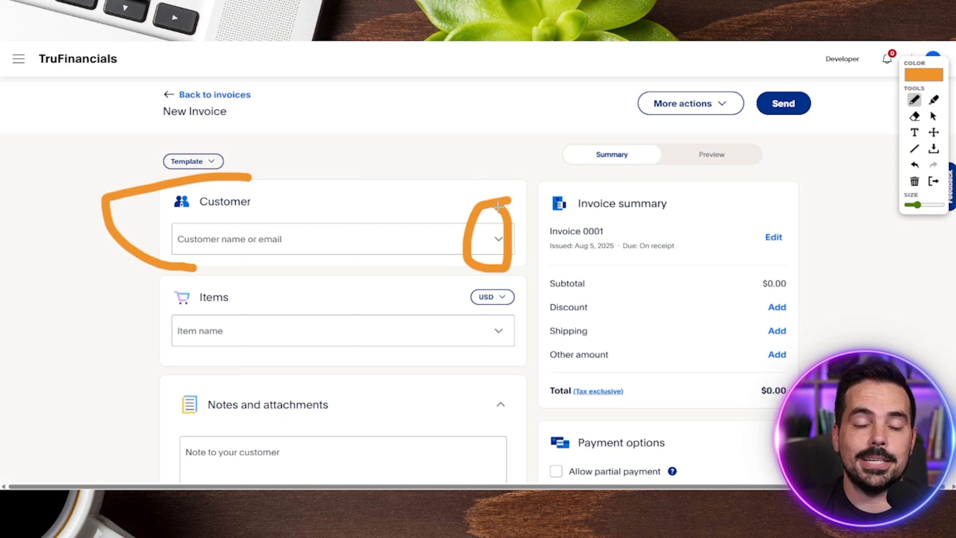
pyautogui.moveTo(217, 270)
pyautogui.mouseDown()
pyautogui.moveTo(118, 314)
pyautogui.moveTo(198, 368)
pyautogui.mouseUp()
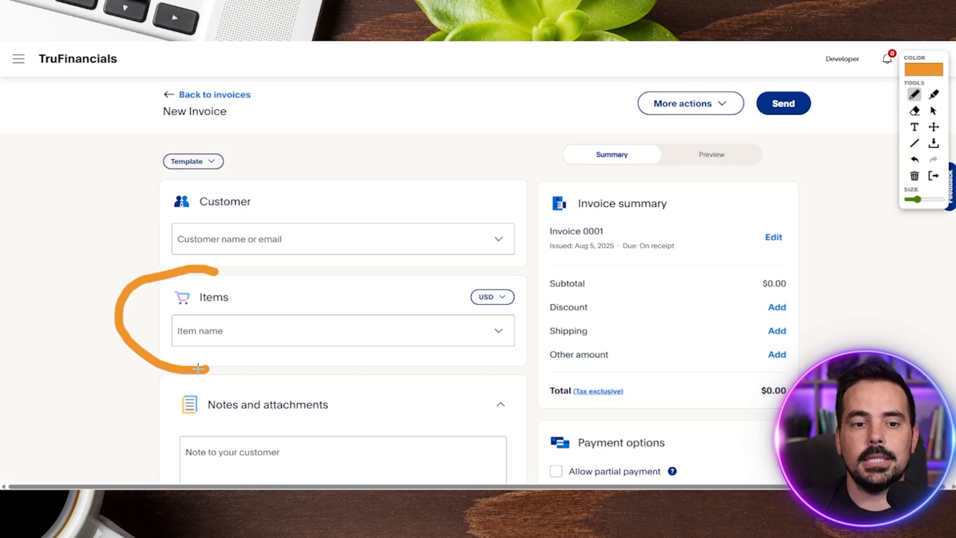
# - Add the saved item YouTube to the invoice and clear the pen markings from the page
pyautogui.click(933, 111)
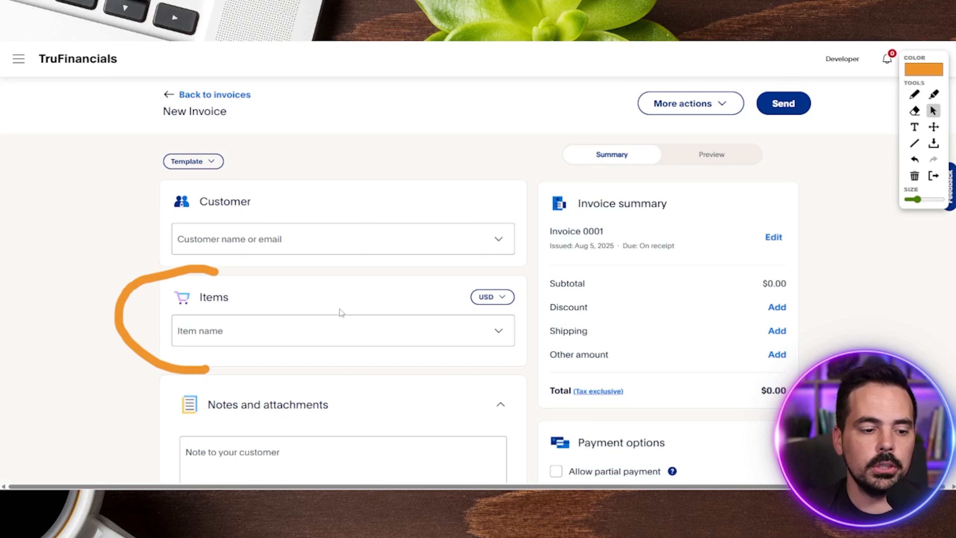
pyautogui.click(499, 336)
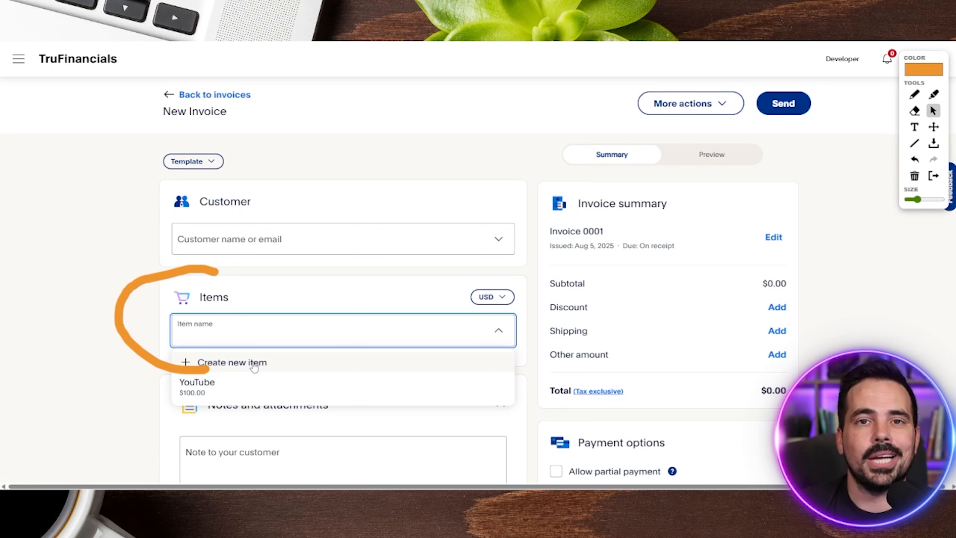
pyautogui.click(230, 385)
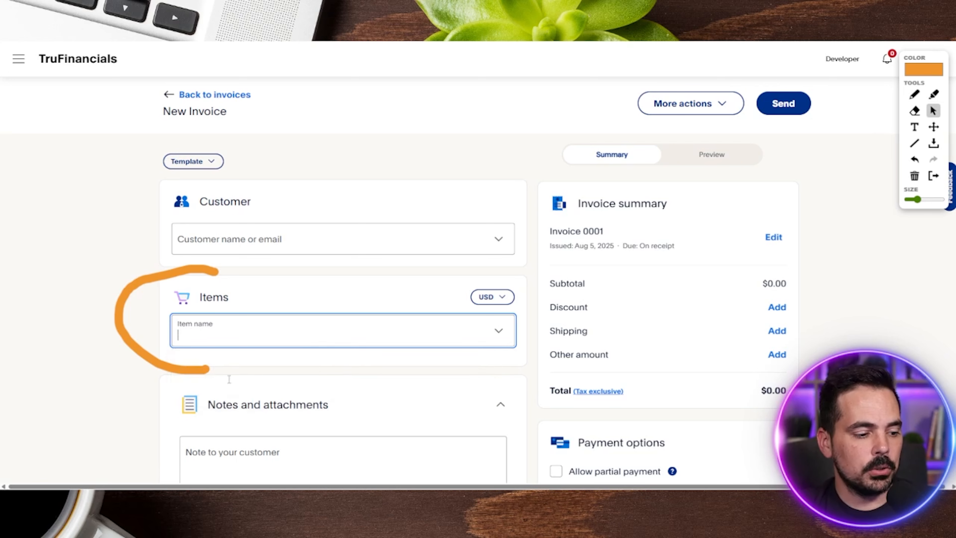
pyautogui.click(915, 176)
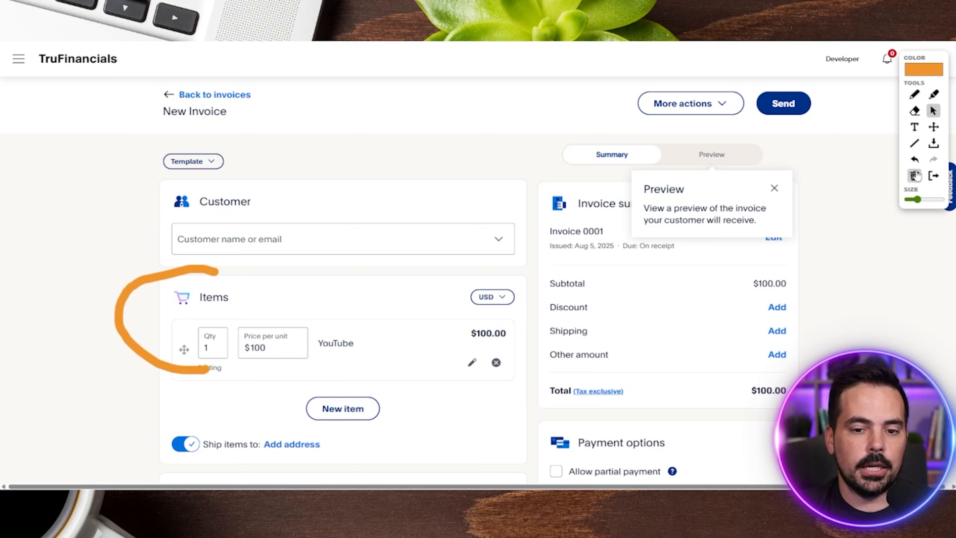
# - Set the quantity of the YouTube item to 2
pyautogui.scroll(-2, 362, 240)
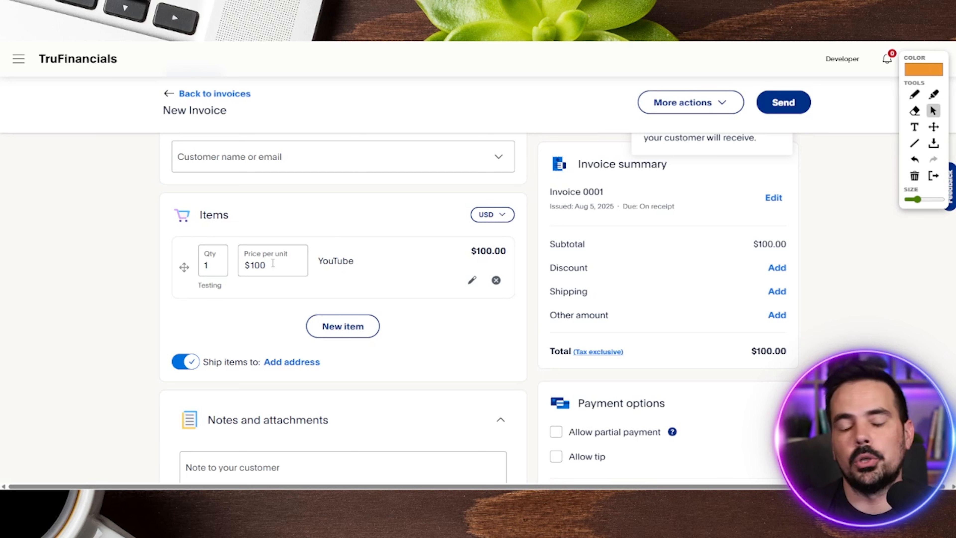
pyautogui.click(222, 264)
pyautogui.doubleClick(214, 266)
pyautogui.write('2')
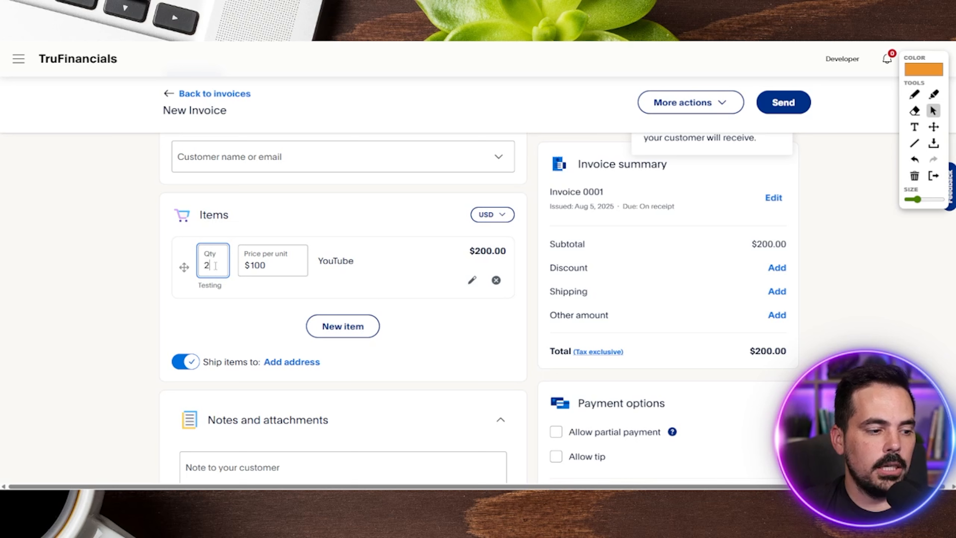
pyautogui.click(271, 314)
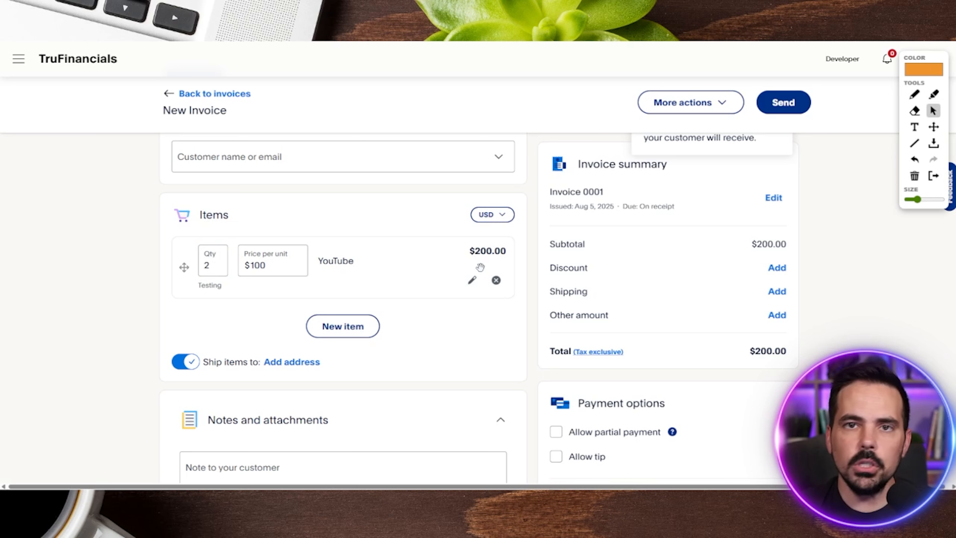
# - Set the YouTube item's price per unit to $150 and turn off shipping for the items
pyautogui.click(249, 265)
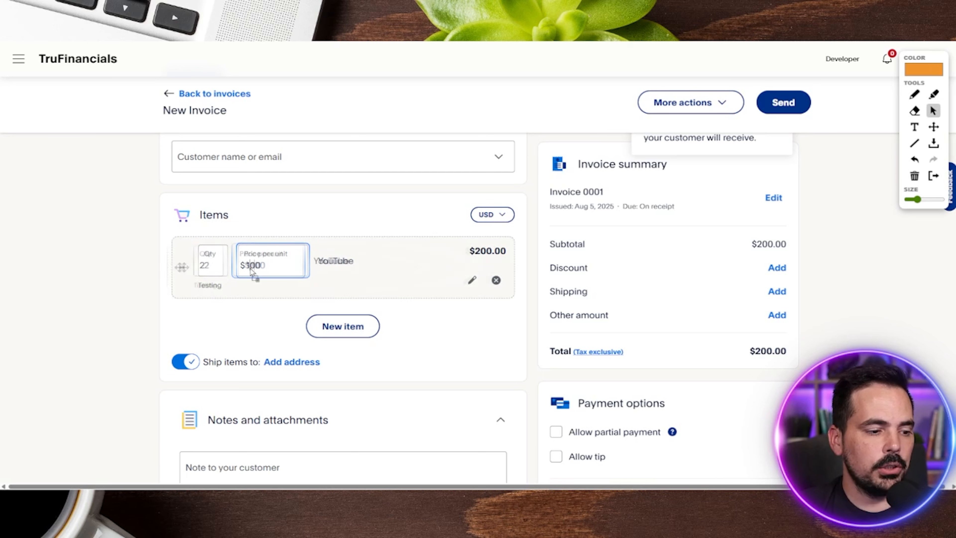
pyautogui.press('BackSpace')
pyautogui.write('5')
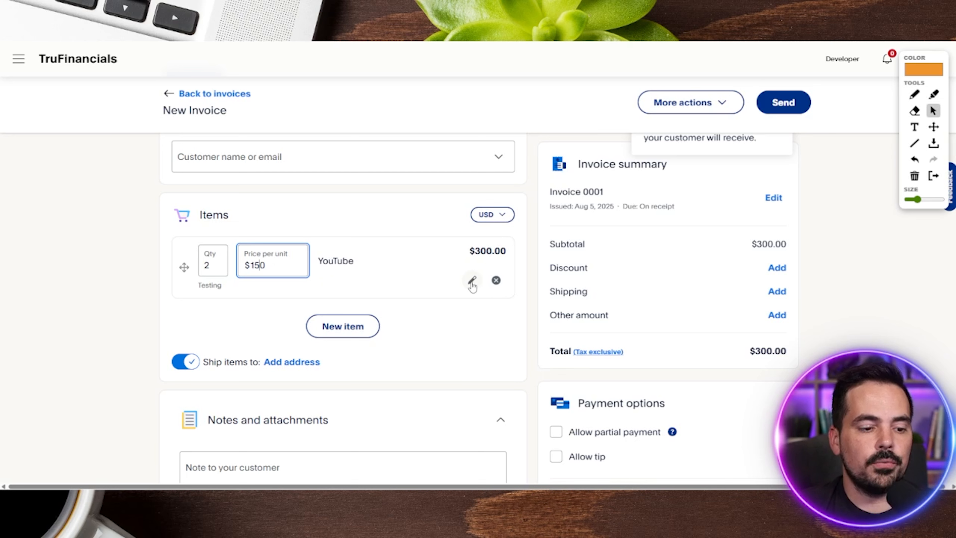
pyautogui.click(479, 311)
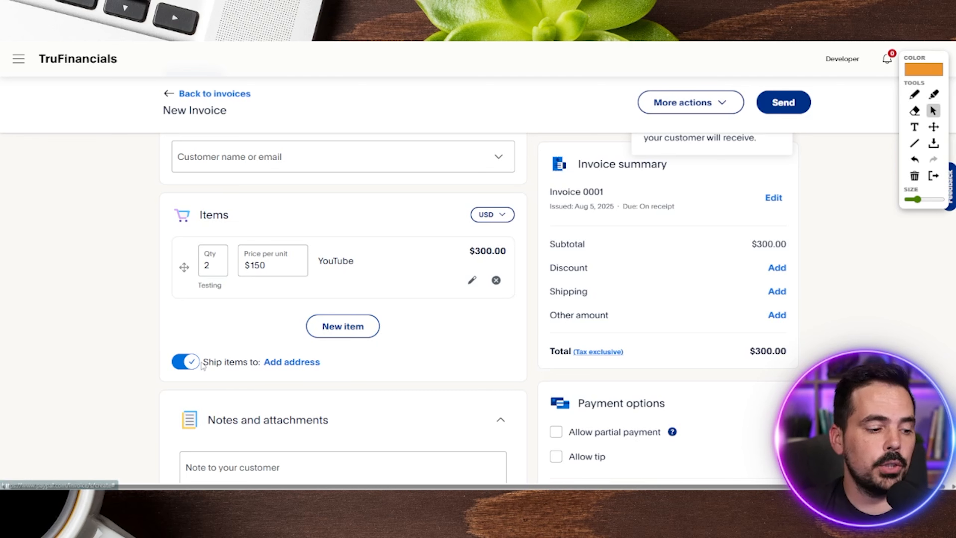
pyautogui.click(186, 362)
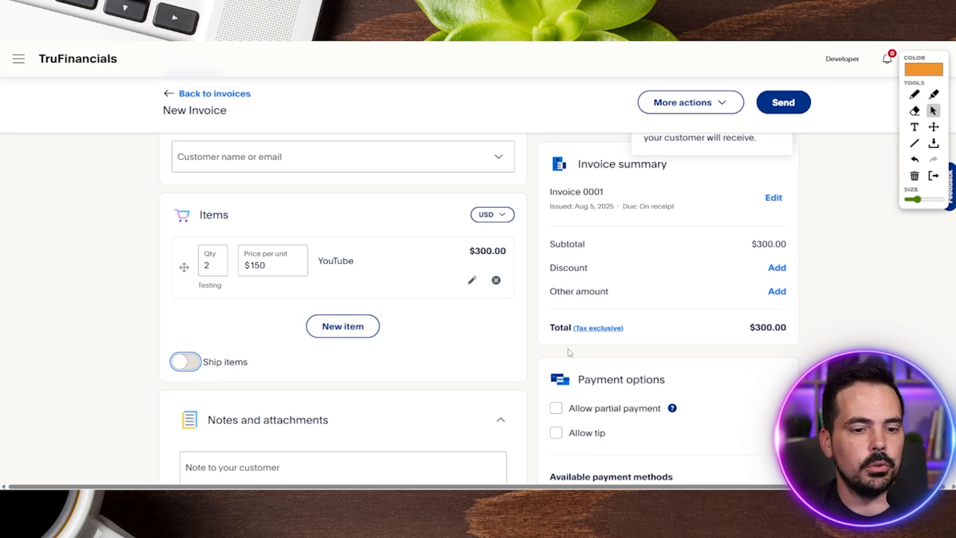
# - Review the invoice number, Discount and Other amount entries in the summary, and the file upload limits under Notes and attachments
pyautogui.moveTo(915, 95); pyautogui.dragTo(914, 96)
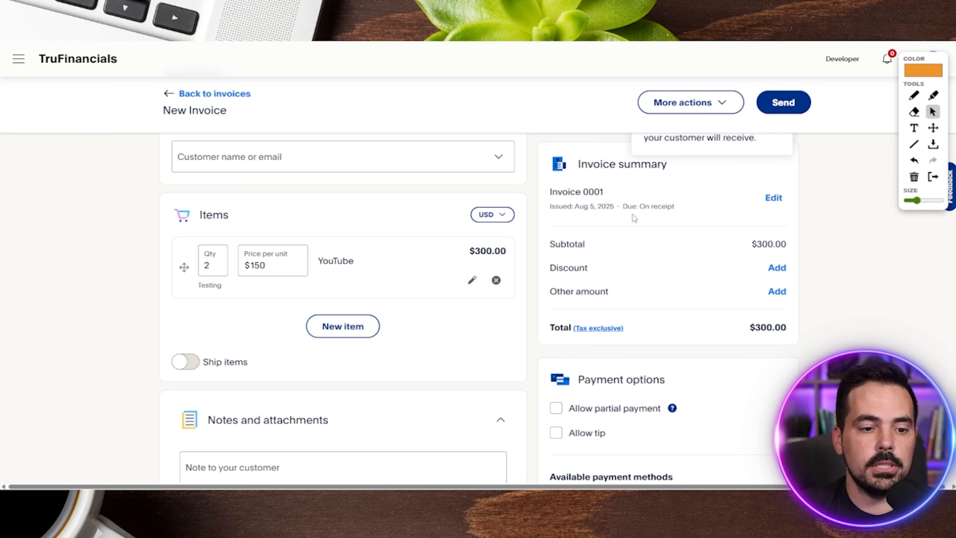
pyautogui.moveTo(575, 170); pyautogui.dragTo(675, 170)
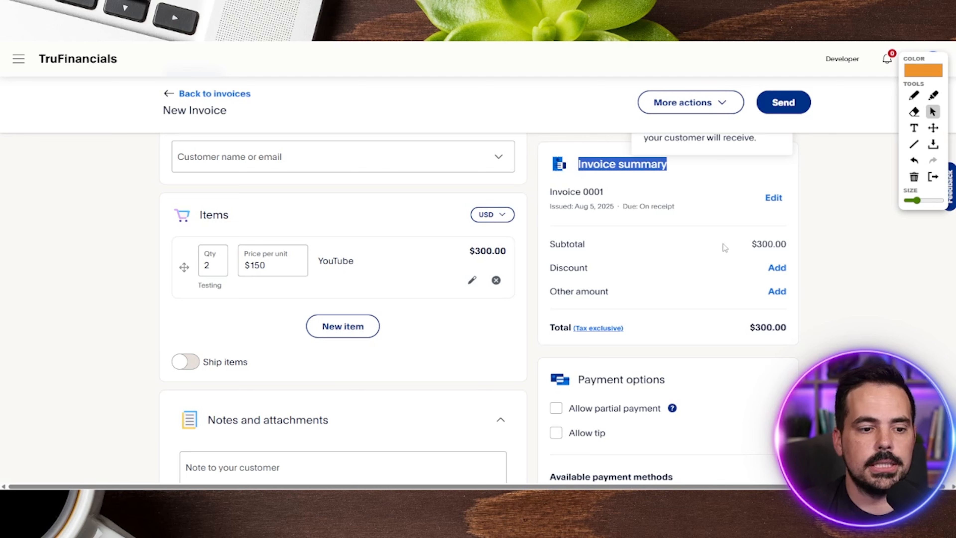
pyautogui.moveTo(605, 192); pyautogui.dragTo(550, 192)
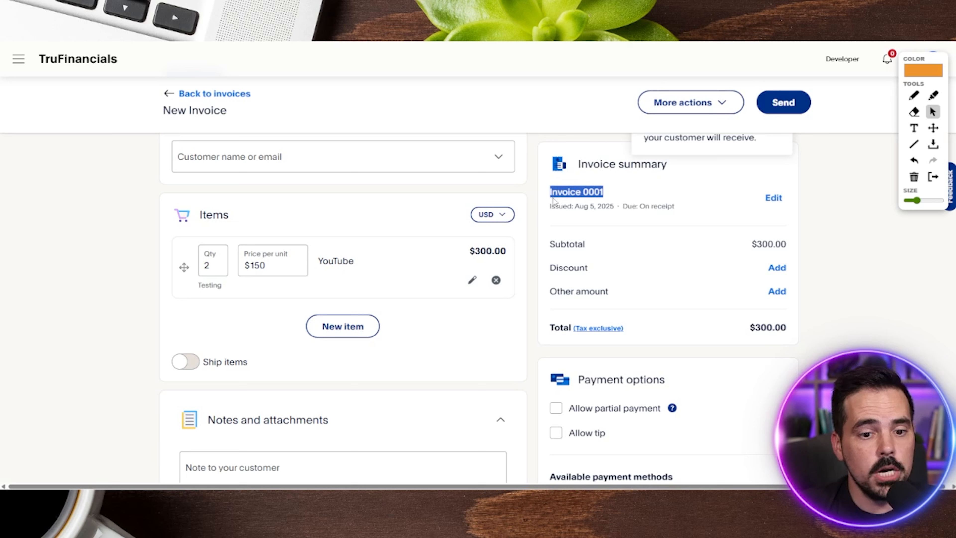
pyautogui.click(618, 188)
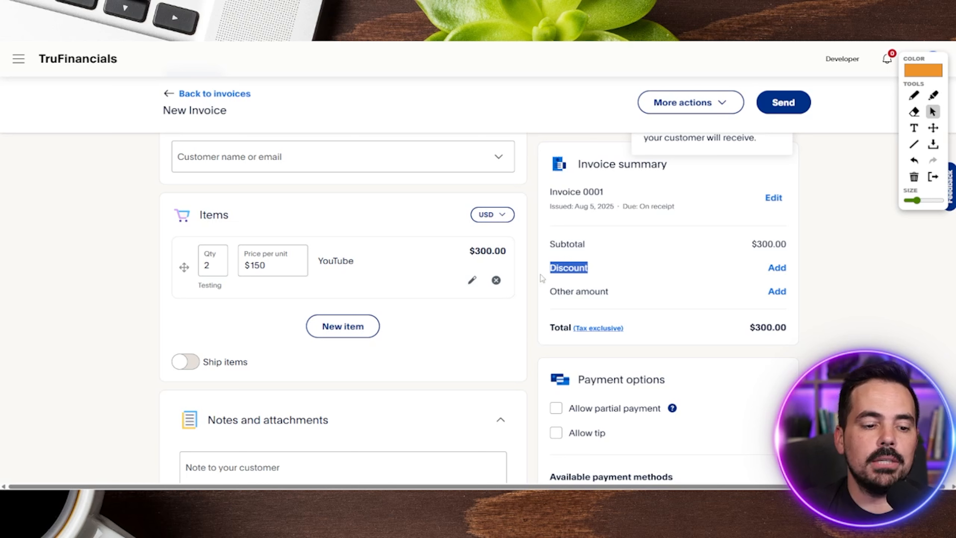
pyautogui.moveTo(623, 300); pyautogui.dragTo(552, 297)
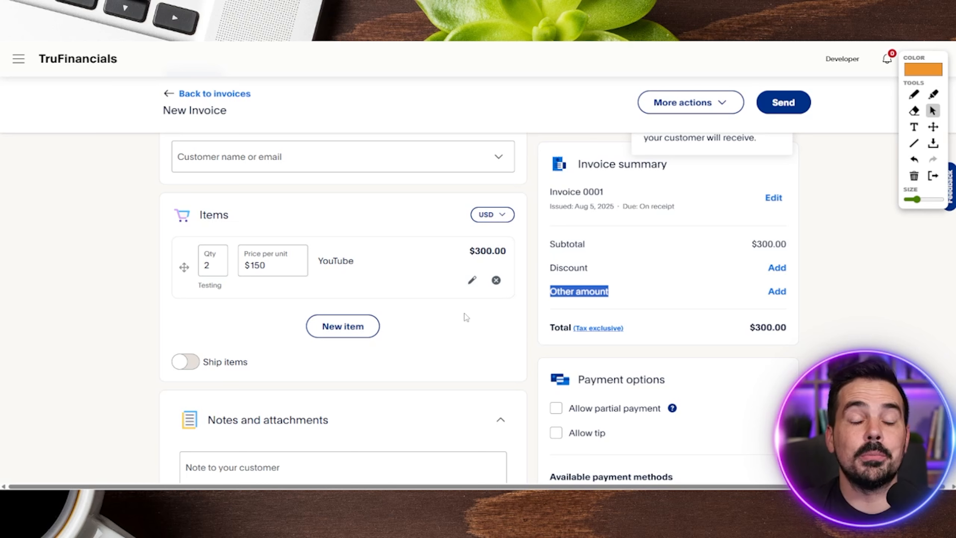
pyautogui.scroll(-5, 464, 313)
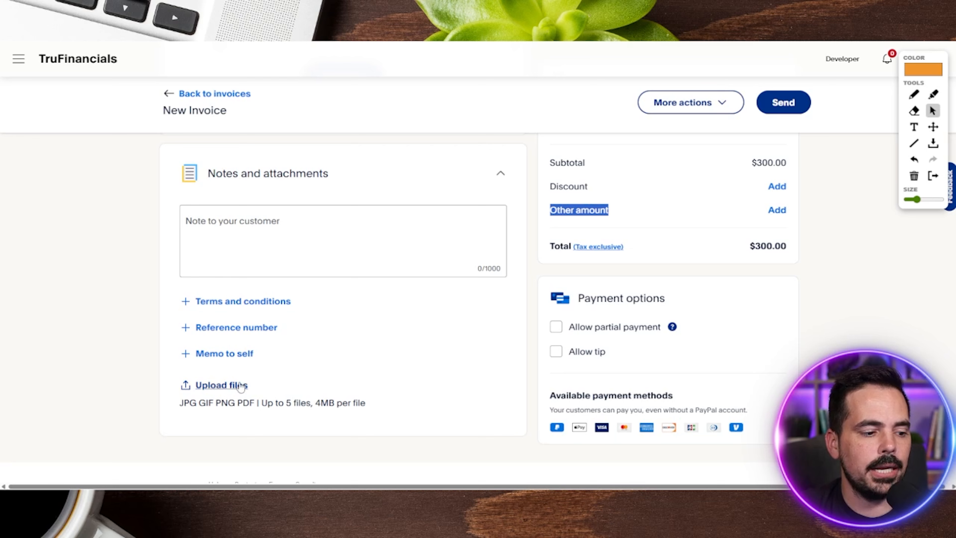
pyautogui.moveTo(366, 406); pyautogui.dragTo(273, 406)
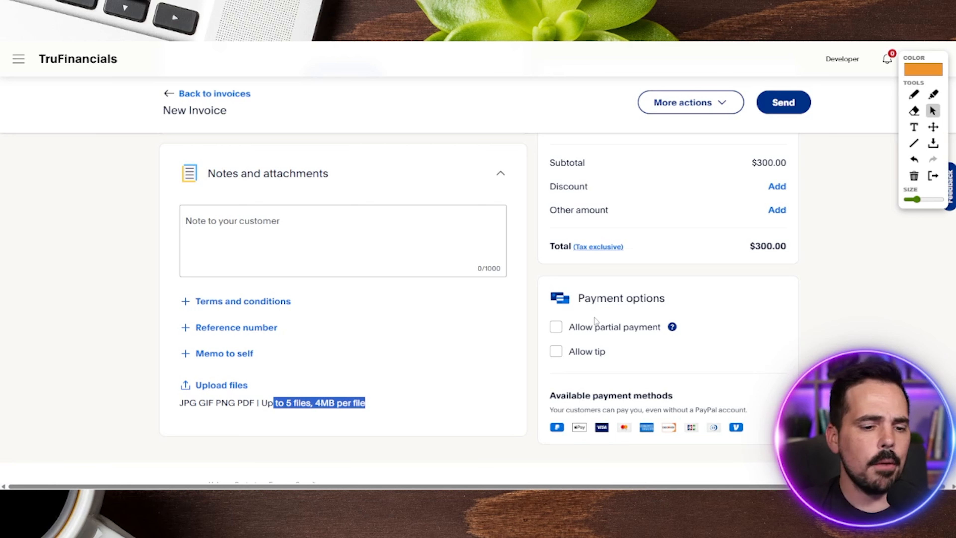
# - Try out the partial payment and tip options for the invoice, leaving both switched off
pyautogui.click(556, 327)
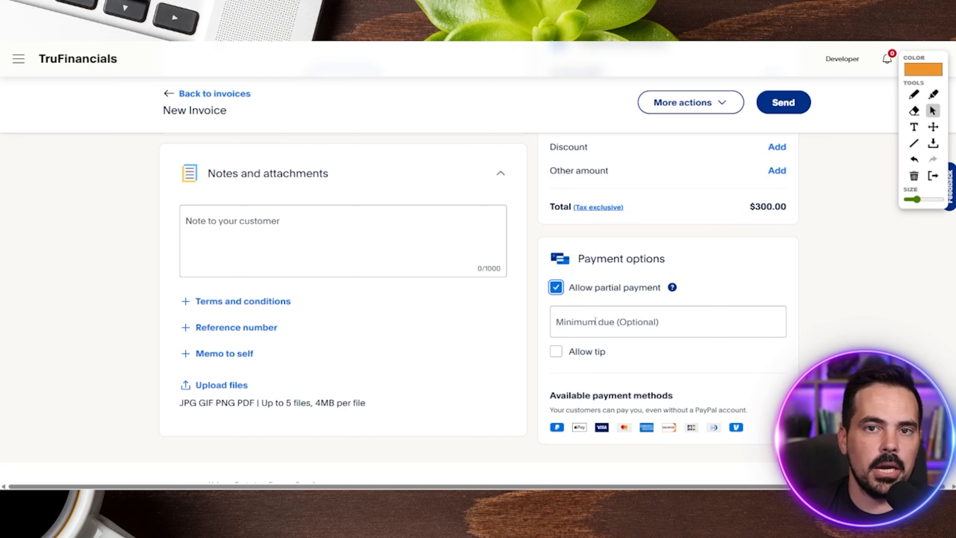
pyautogui.click(556, 288)
pyautogui.click(559, 354)
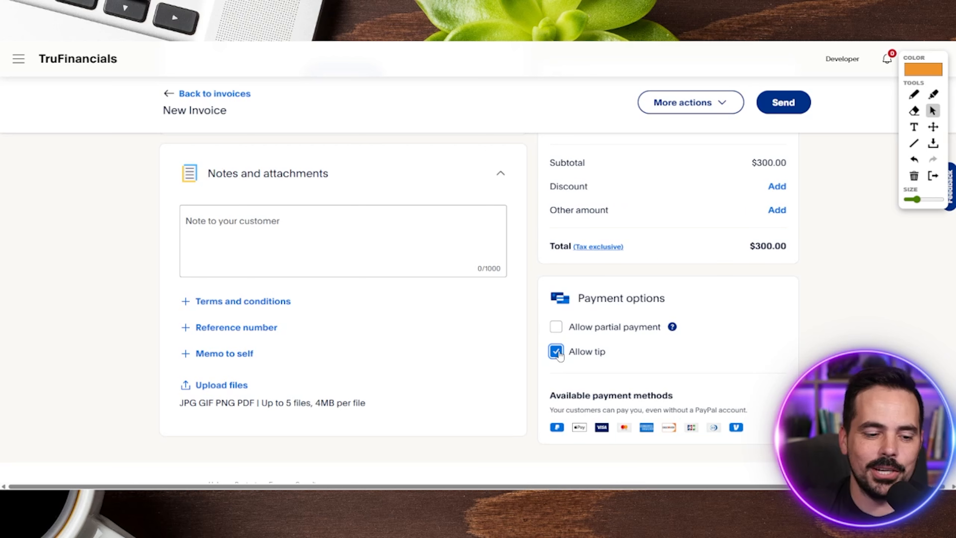
pyautogui.click(556, 351)
pyautogui.click(914, 94)
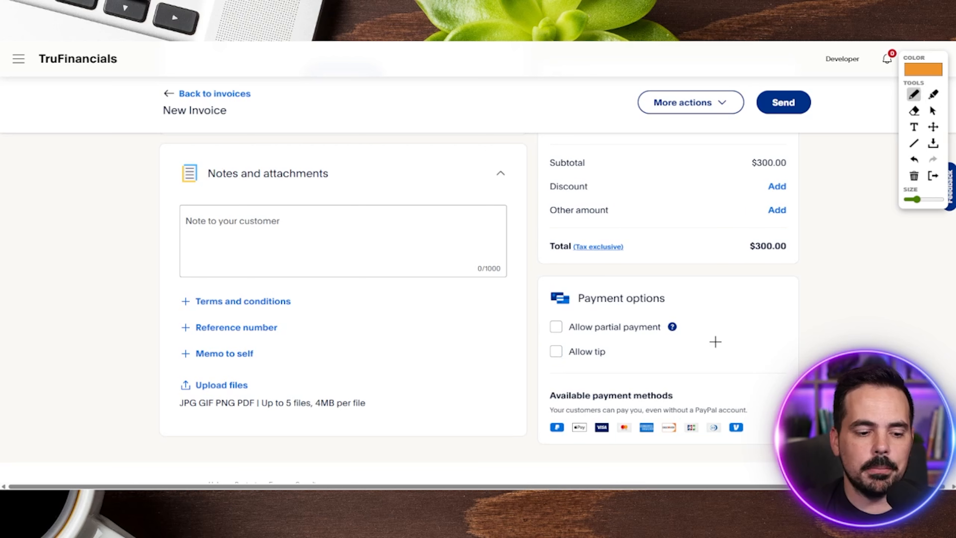
pyautogui.moveTo(538, 378)
pyautogui.mouseDown()
pyautogui.moveTo(663, 469)
pyautogui.moveTo(516, 380)
pyautogui.moveTo(463, 385)
pyautogui.mouseUp()
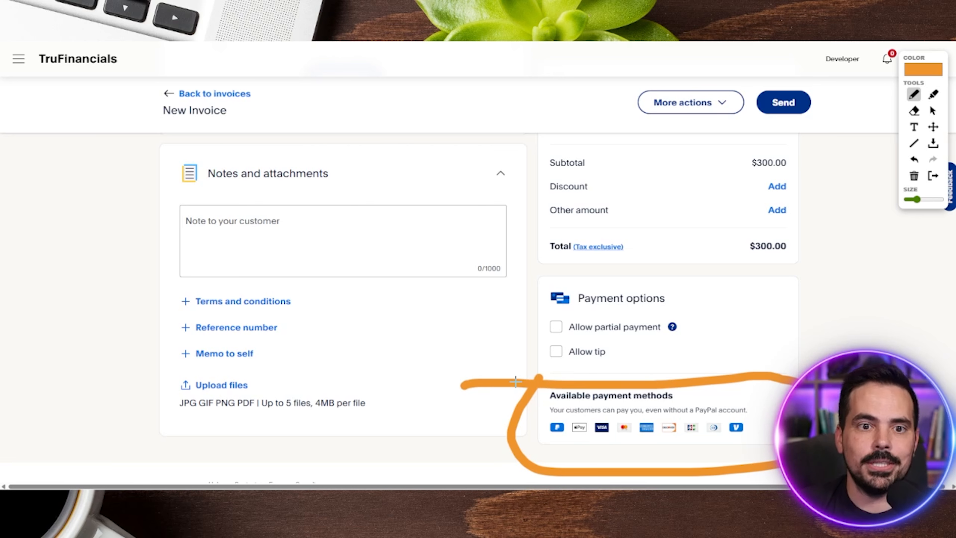
# - Switch the invoice's side display from the summary to the preview
pyautogui.scroll(-2, 796, 274)
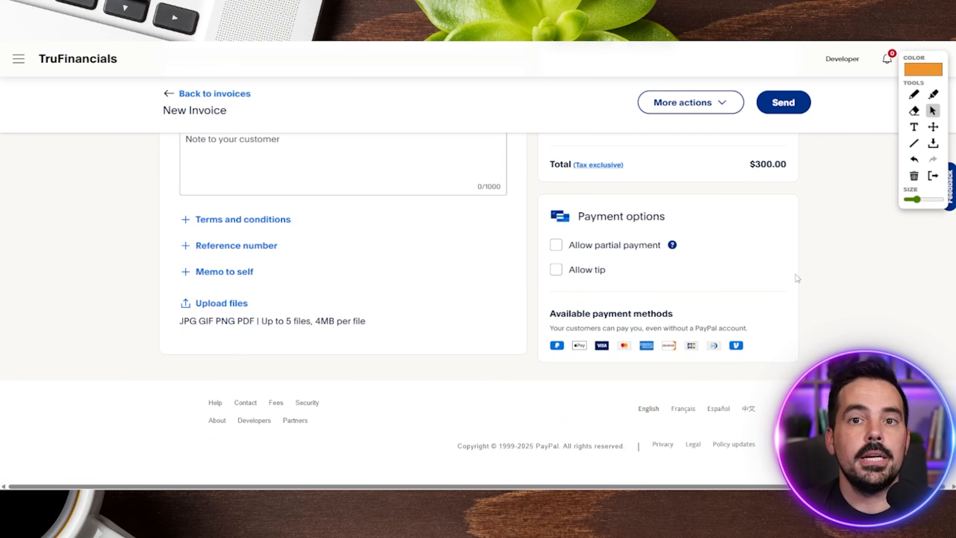
pyautogui.scroll(5, 798, 307)
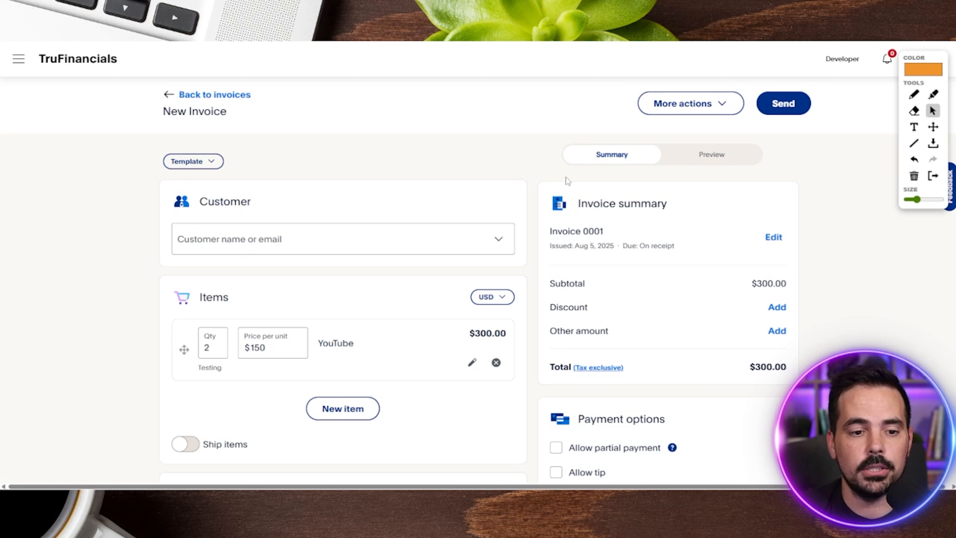
pyautogui.click(742, 160)
# - Review the invoice preview's business details, number, dates and amount due, along with the options to print, download and send it
pyautogui.press('p')
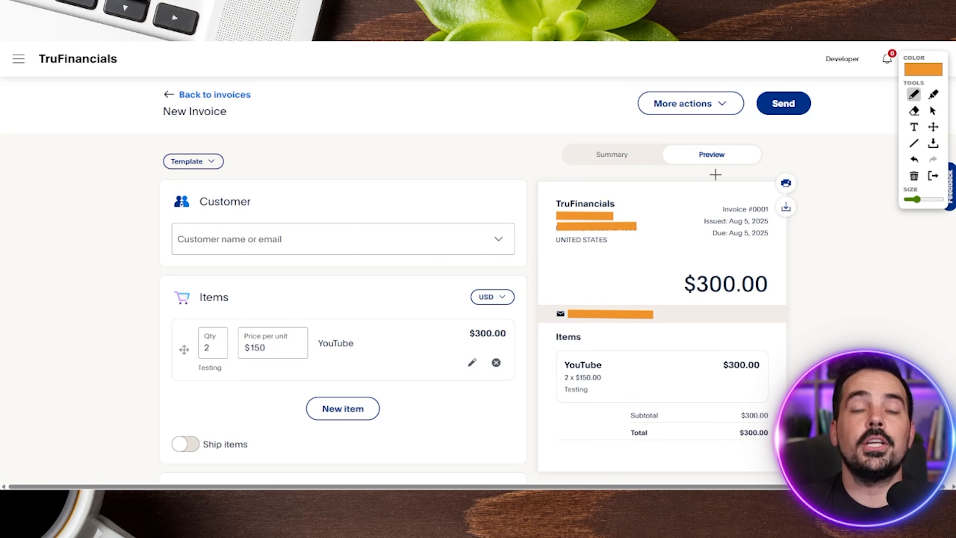
pyautogui.moveTo(526, 219)
pyautogui.mouseDown()
pyautogui.moveTo(535, 178)
pyautogui.moveTo(552, 173)
pyautogui.mouseUp()
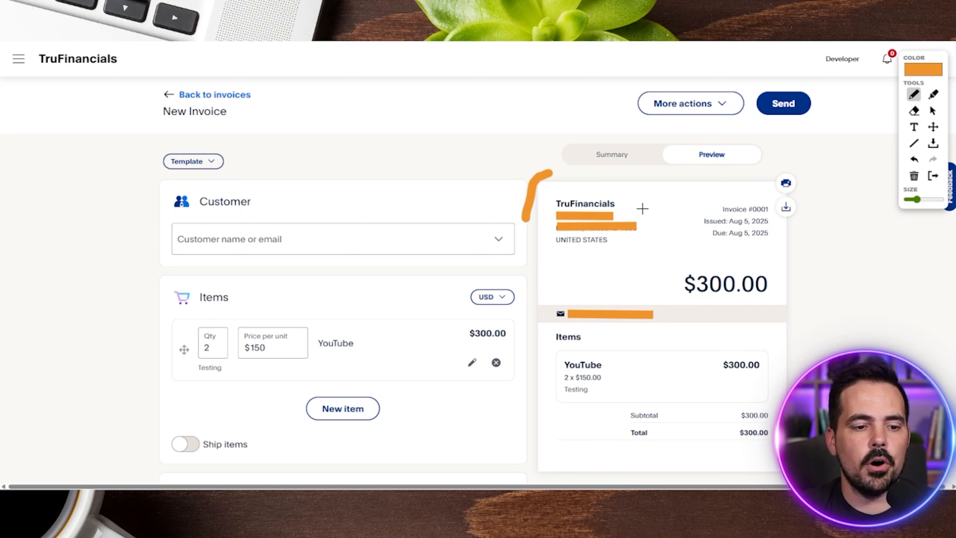
pyautogui.moveTo(563, 190)
pyautogui.mouseDown()
pyautogui.moveTo(559, 259)
pyautogui.moveTo(627, 222)
pyautogui.moveTo(572, 185)
pyautogui.mouseUp()
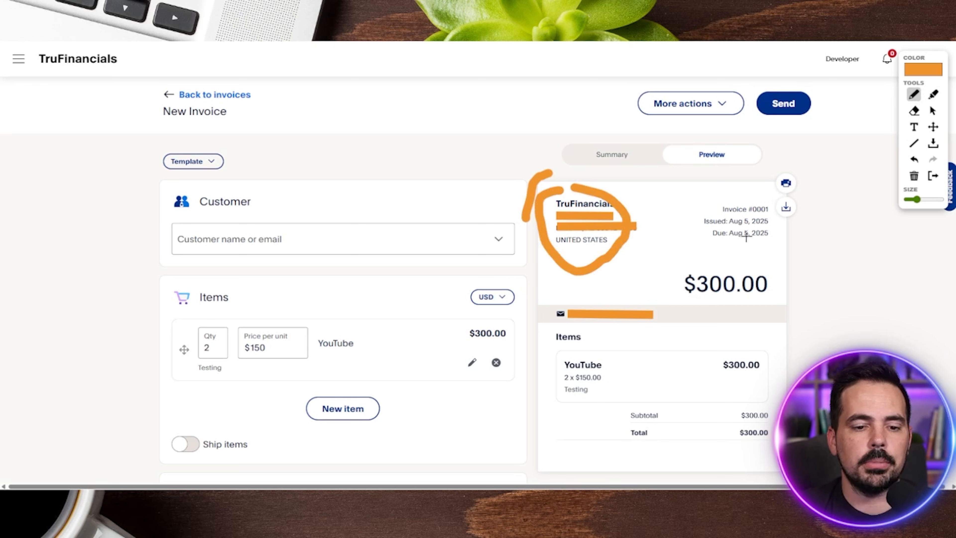
pyautogui.moveTo(701, 194)
pyautogui.mouseDown()
pyautogui.moveTo(677, 215)
pyautogui.moveTo(820, 255)
pyautogui.moveTo(600, 278)
pyautogui.moveTo(622, 264)
pyautogui.mouseUp()
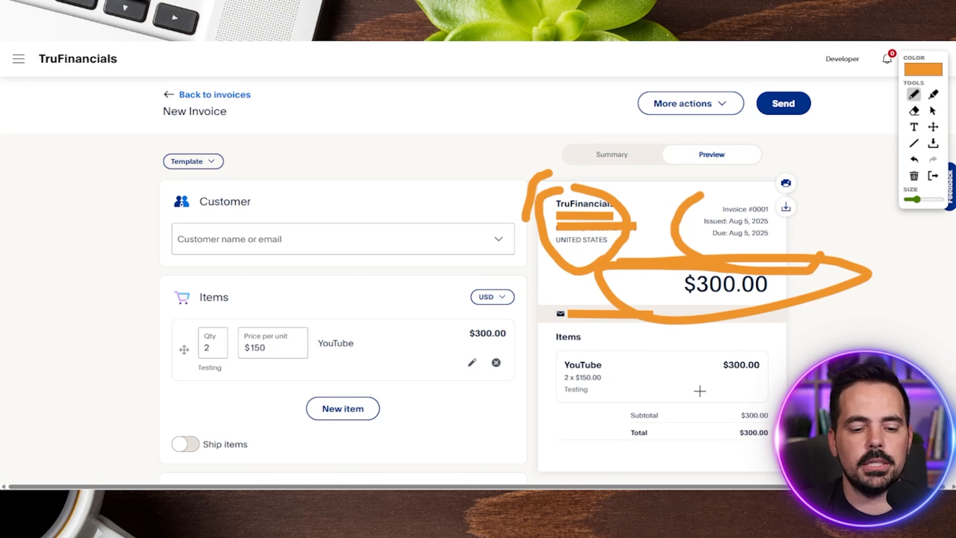
pyautogui.moveTo(806, 210)
pyautogui.mouseDown()
pyautogui.moveTo(849, 192)
pyautogui.moveTo(813, 179)
pyautogui.moveTo(836, 161)
pyautogui.mouseUp()
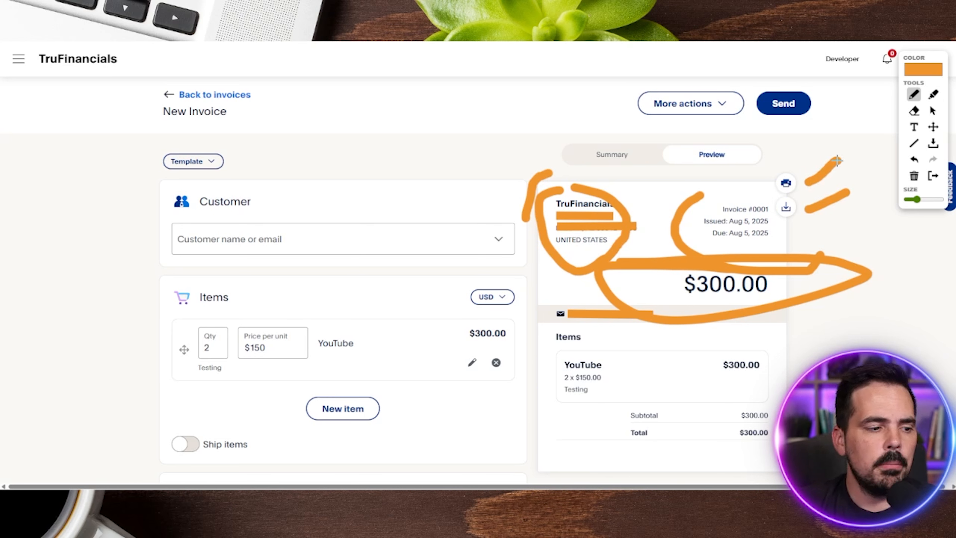
pyautogui.moveTo(791, 76)
pyautogui.mouseDown()
pyautogui.moveTo(732, 100)
pyautogui.moveTo(844, 130)
pyautogui.moveTo(779, 65)
pyautogui.mouseUp()
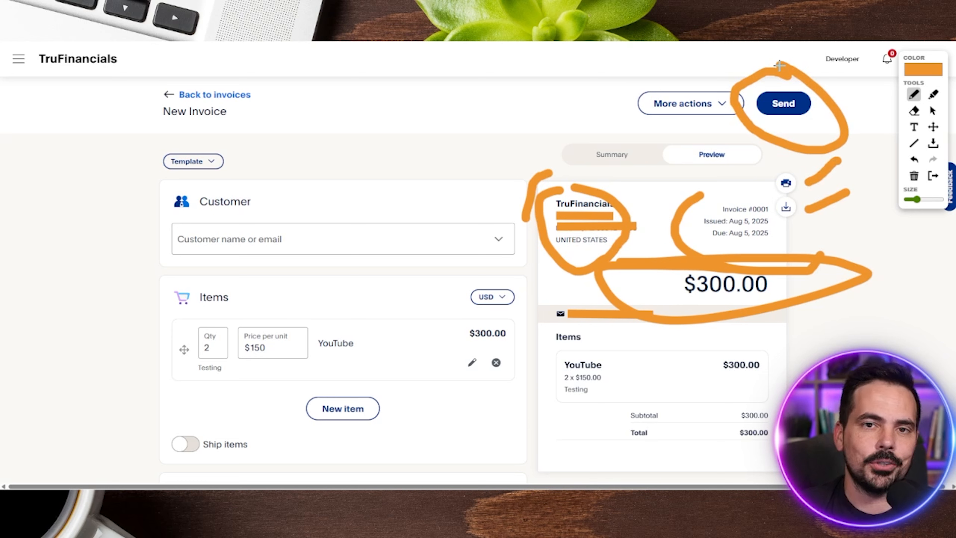